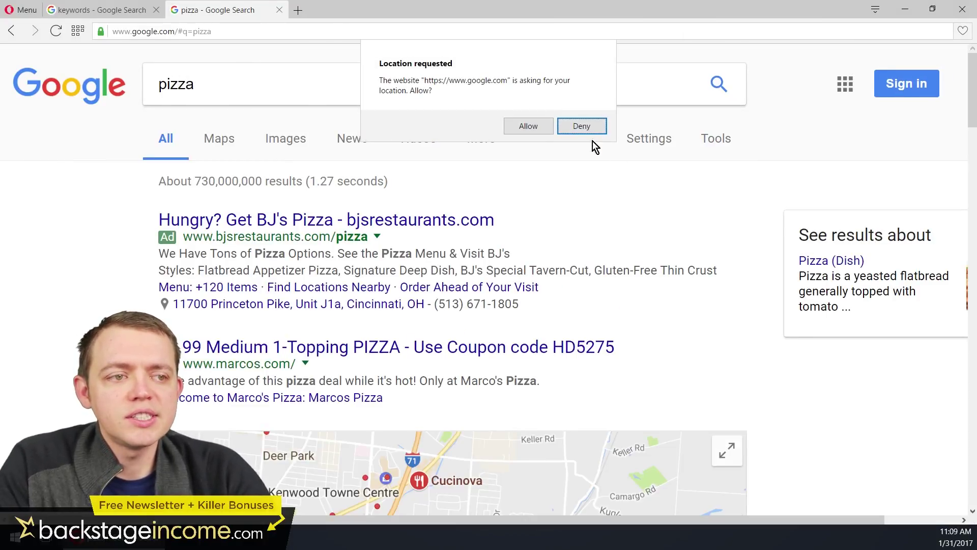
Deny the site's location request and scroll down through the pizza results.
{"action": "left_click", "coordinate": [595, 128]}
{"action": "scroll", "coordinate": [356, 247], "scroll_direction": "down", "scroll_amount": 5}
{"action": "scroll", "coordinate": [313, 244], "scroll_direction": "down", "scroll_amount": 9}
{"action": "scroll", "coordinate": [216, 239], "scroll_direction": "down", "scroll_amount": 4}
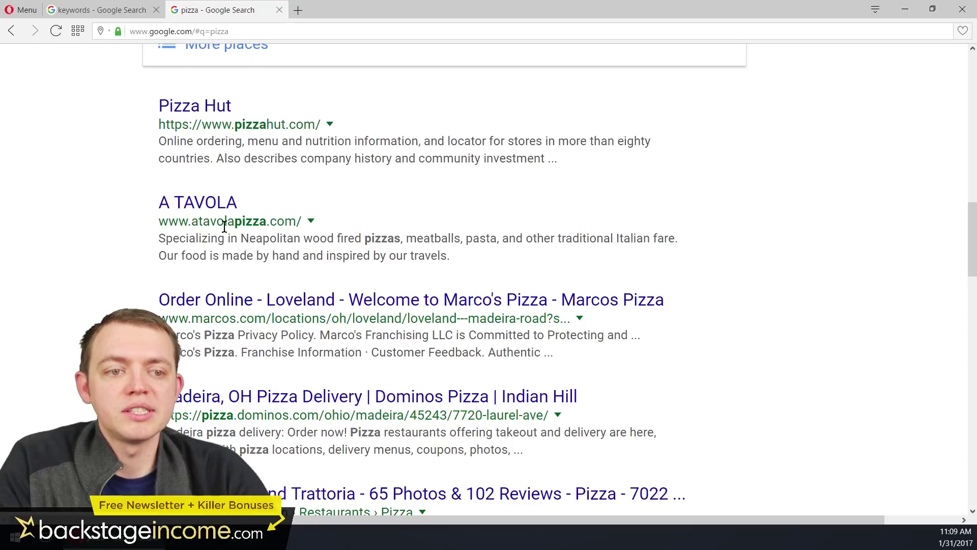
{"action": "scroll", "coordinate": [217, 239], "scroll_direction": "down", "scroll_amount": 1}
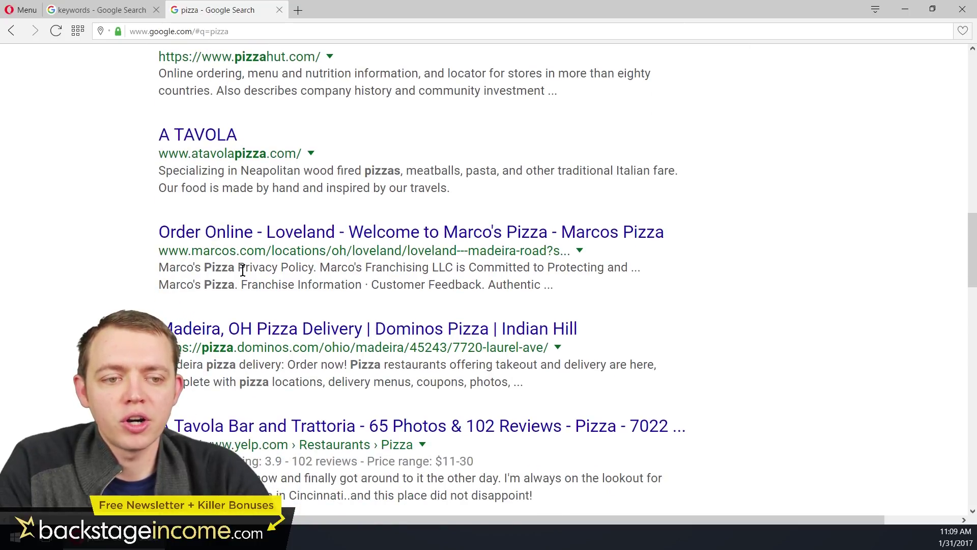
{"action": "scroll", "coordinate": [243, 269], "scroll_direction": "down", "scroll_amount": 5}
{"action": "scroll", "coordinate": [266, 288], "scroll_direction": "down", "scroll_amount": 2}
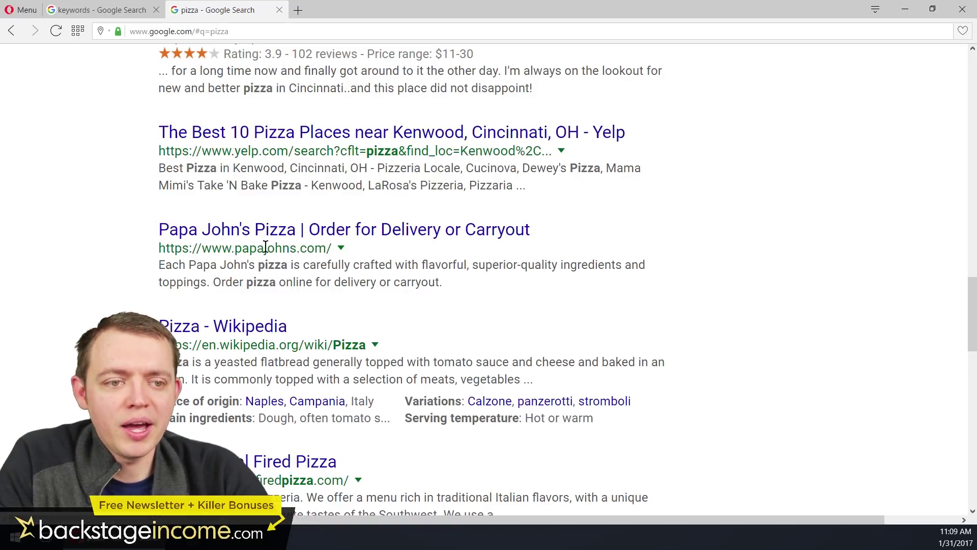
Finish browsing the pizza results and select the 'pizza' query in the search box.
{"action": "scroll", "coordinate": [315, 278], "scroll_direction": "down", "scroll_amount": 3}
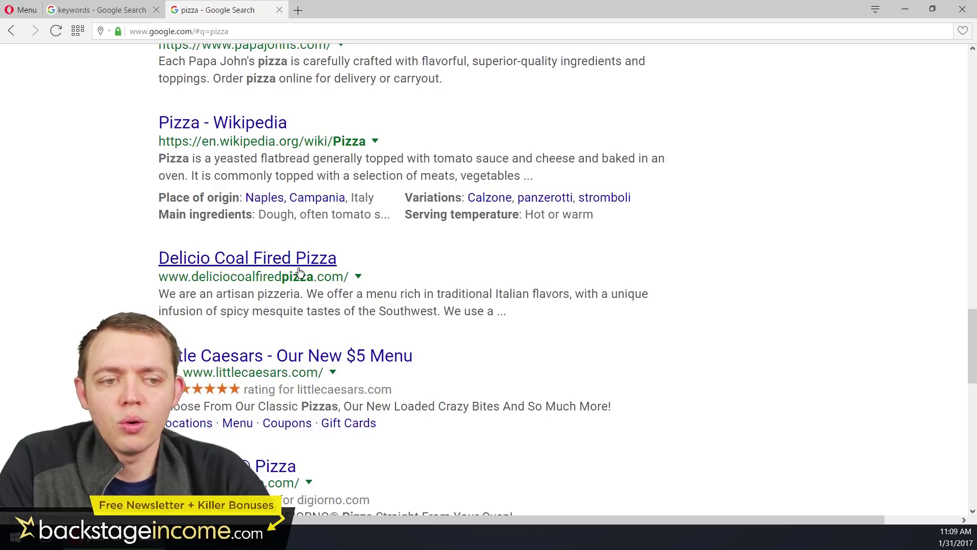
{"action": "scroll", "coordinate": [171, 232], "scroll_direction": "down", "scroll_amount": 2}
{"action": "scroll", "coordinate": [158, 224], "scroll_direction": "down", "scroll_amount": 4}
{"action": "scroll", "coordinate": [158, 219], "scroll_direction": "up", "scroll_amount": 14}
{"action": "scroll", "coordinate": [164, 207], "scroll_direction": "up", "scroll_amount": 12}
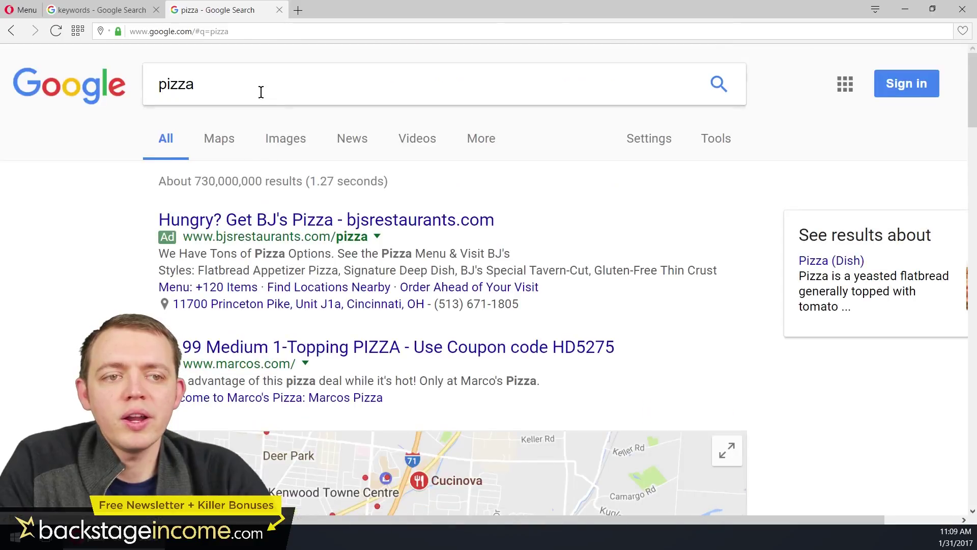
{"action": "left_click_drag", "start_coordinate": [259, 92], "coordinate": [41, 90]}
Search Google for 'logo', skim the results, and place the caret at the end of the query.
{"action": "type", "text": "logo"}
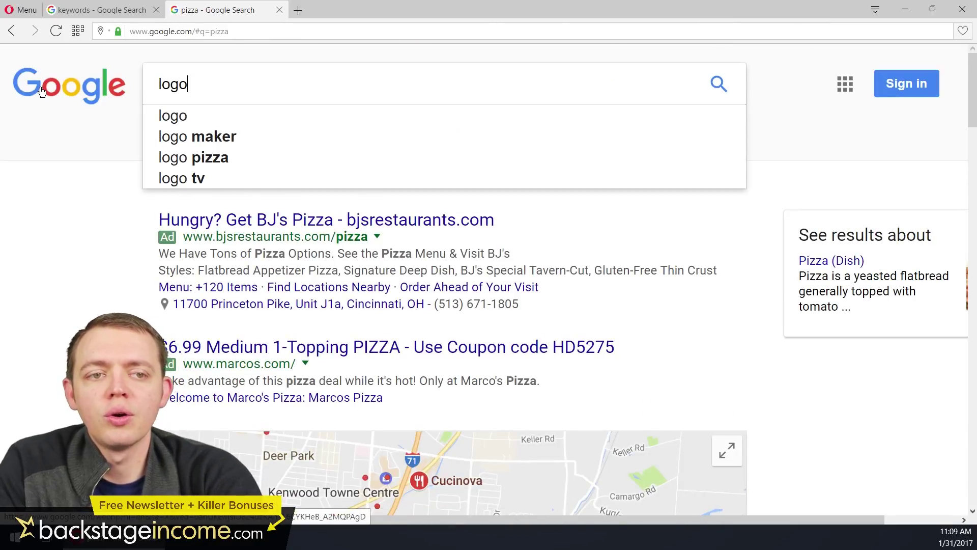
{"action": "key", "text": "Return"}
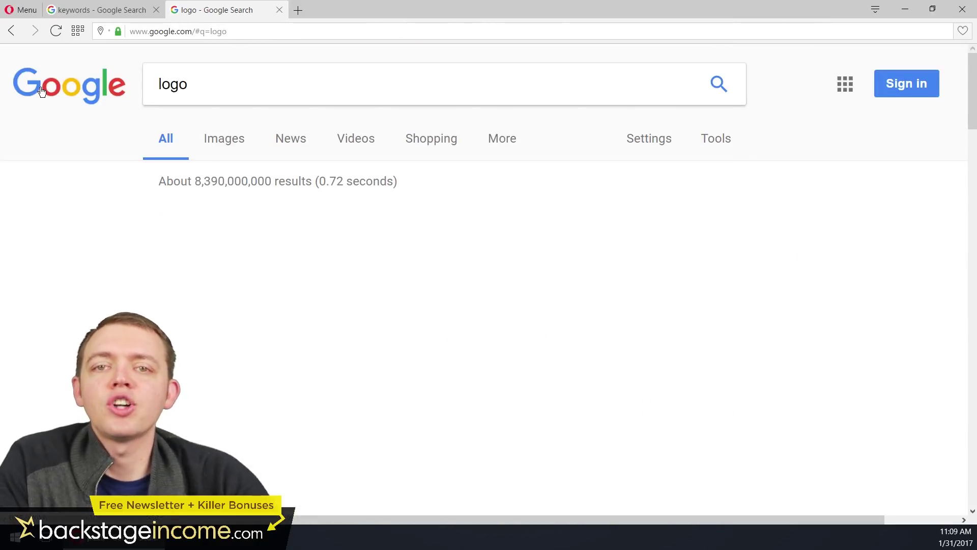
{"action": "scroll", "coordinate": [93, 266], "scroll_direction": "down", "scroll_amount": 8}
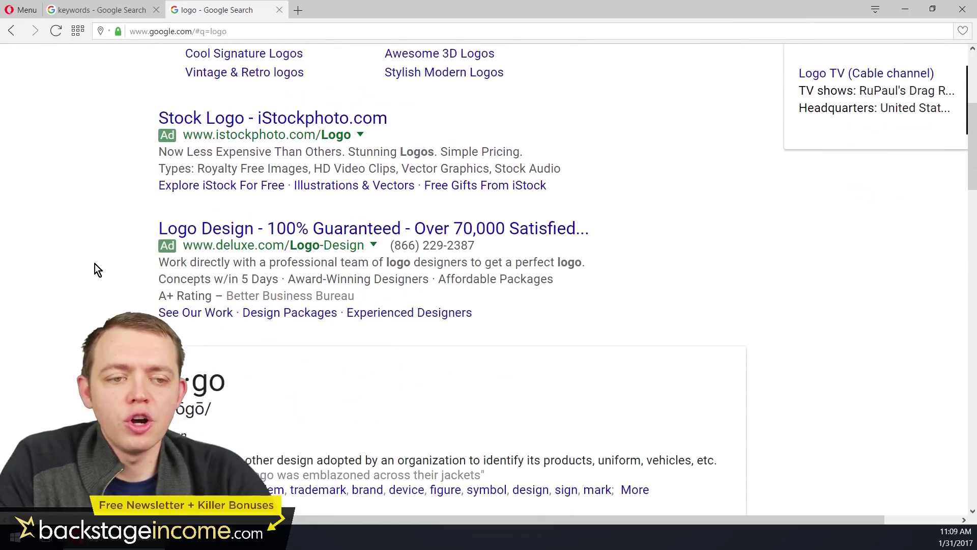
{"action": "scroll", "coordinate": [99, 253], "scroll_direction": "down", "scroll_amount": 5}
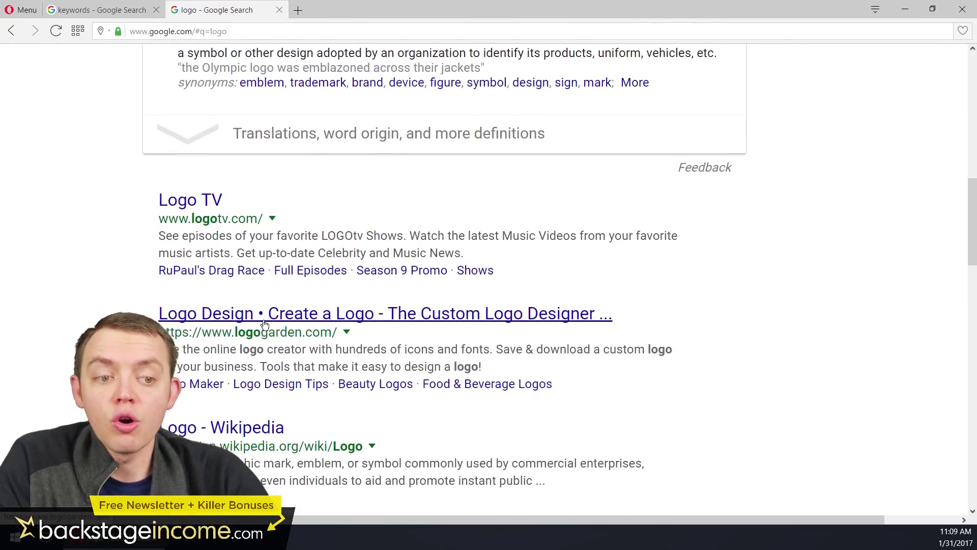
{"action": "scroll", "coordinate": [238, 321], "scroll_direction": "down", "scroll_amount": 3}
{"action": "scroll", "coordinate": [261, 234], "scroll_direction": "up", "scroll_amount": 15}
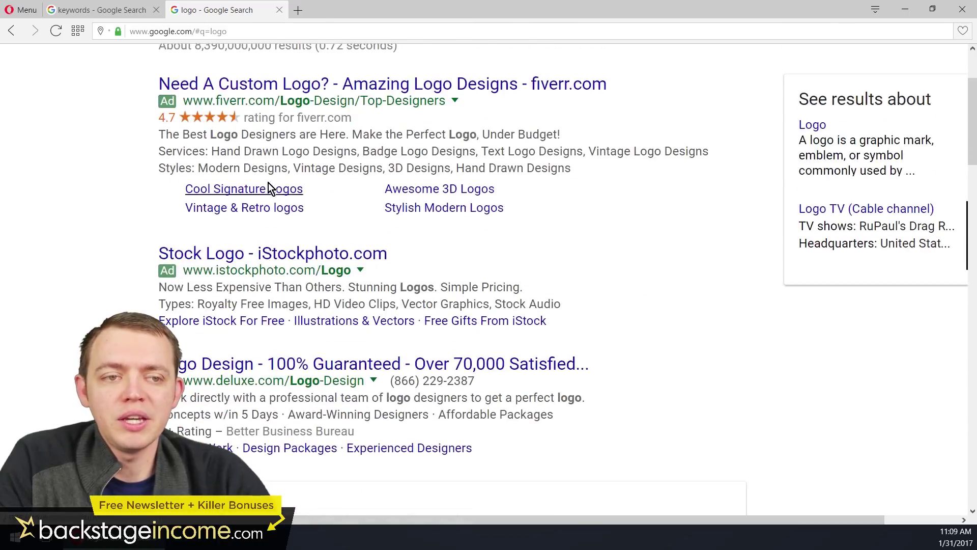
{"action": "left_click", "coordinate": [253, 86]}
Search for 'logo designer' and scroll through its roughly 36,400,000 results and back up.
{"action": "type", "text": "designer"}
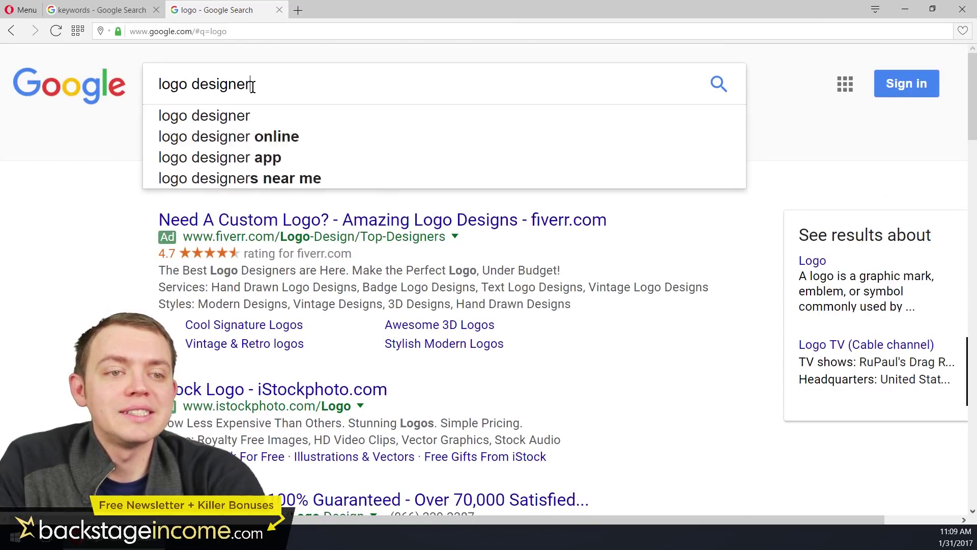
{"action": "key", "text": "Return"}
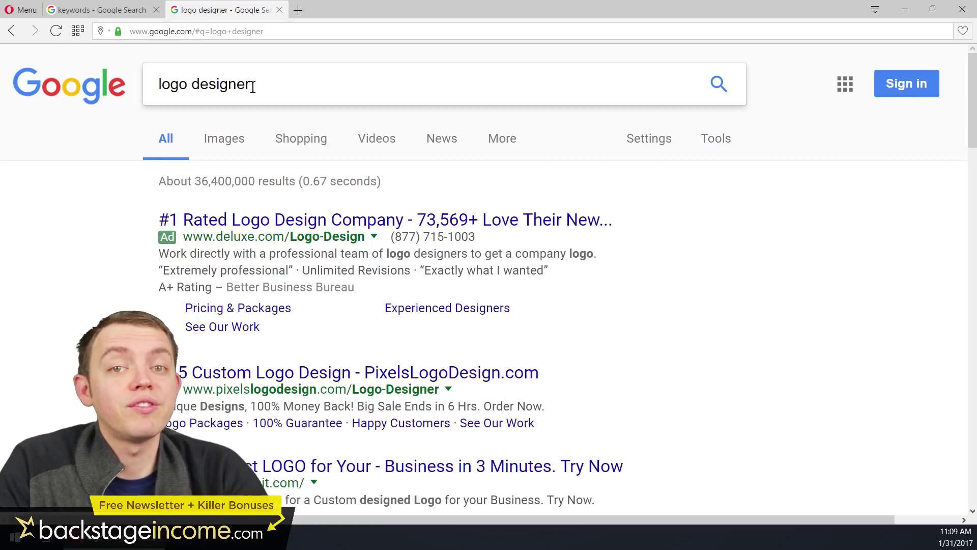
{"action": "scroll", "coordinate": [206, 214], "scroll_direction": "down", "scroll_amount": 2}
{"action": "scroll", "coordinate": [204, 223], "scroll_direction": "down", "scroll_amount": 7}
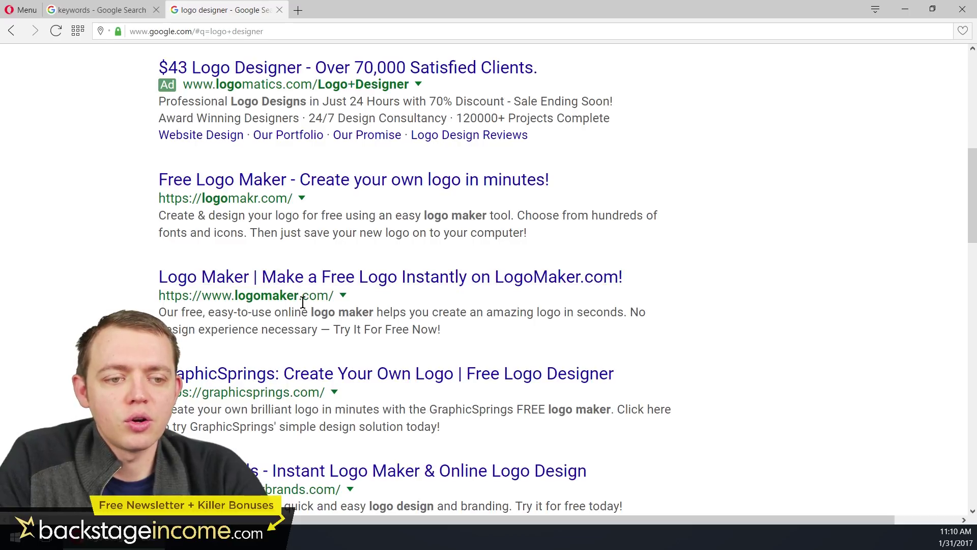
{"action": "scroll", "coordinate": [302, 301], "scroll_direction": "down", "scroll_amount": 3}
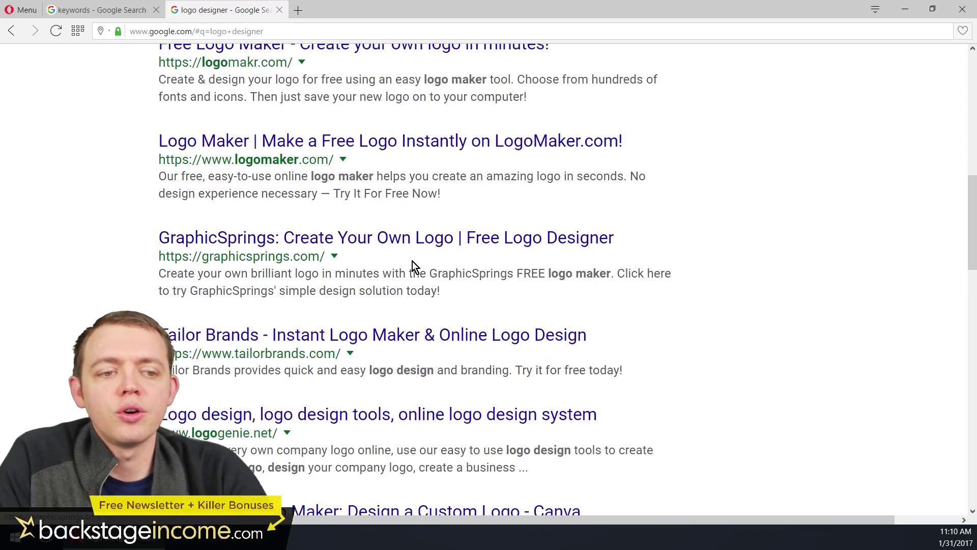
{"action": "scroll", "coordinate": [371, 271], "scroll_direction": "down", "scroll_amount": 2}
{"action": "scroll", "coordinate": [390, 291], "scroll_direction": "down", "scroll_amount": 2}
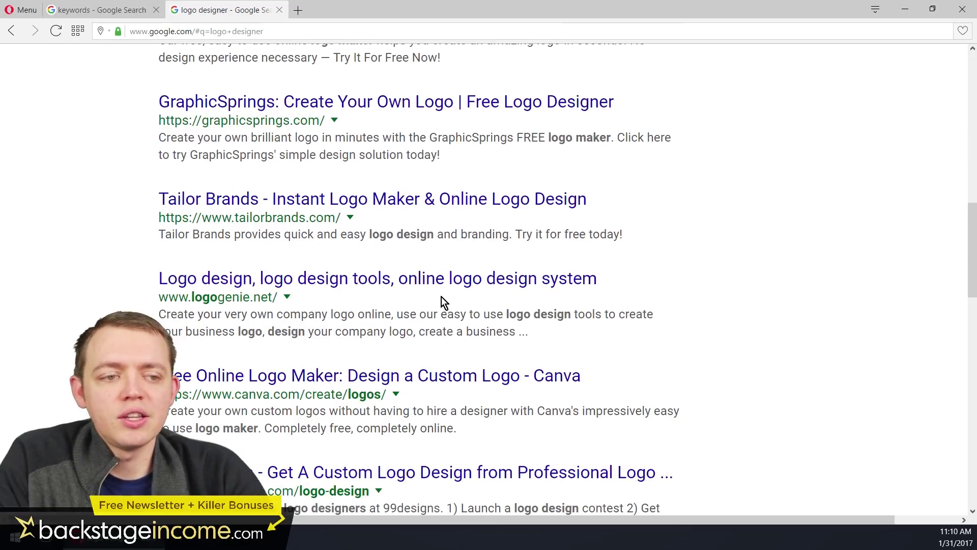
{"action": "scroll", "coordinate": [418, 311], "scroll_direction": "down", "scroll_amount": 4}
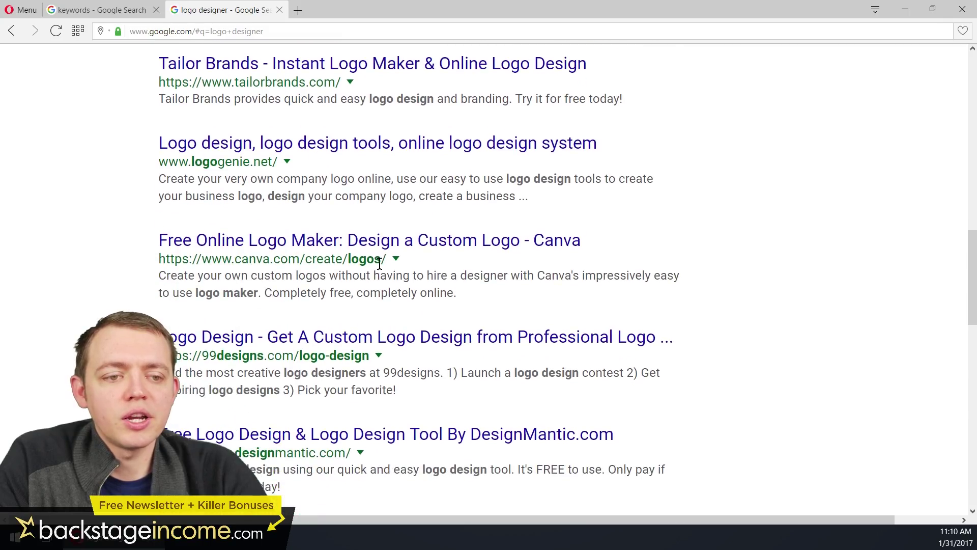
{"action": "scroll", "coordinate": [382, 261], "scroll_direction": "down", "scroll_amount": 6}
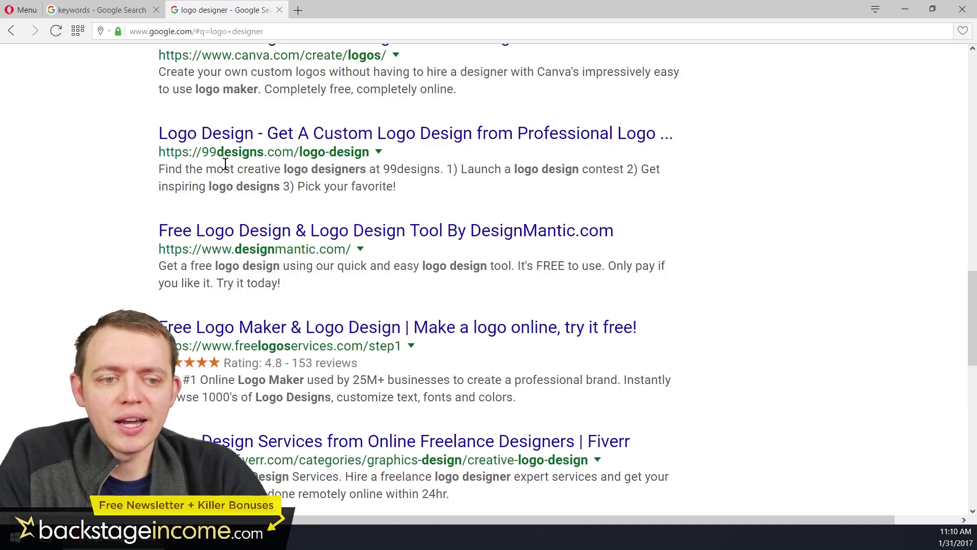
{"action": "scroll", "coordinate": [231, 174], "scroll_direction": "down", "scroll_amount": 5}
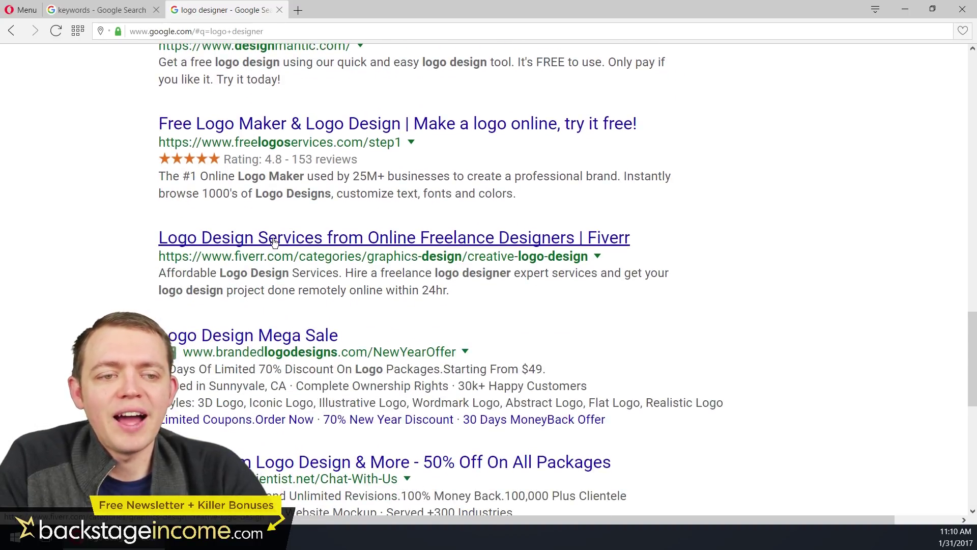
{"action": "scroll", "coordinate": [134, 214], "scroll_direction": "up", "scroll_amount": 15}
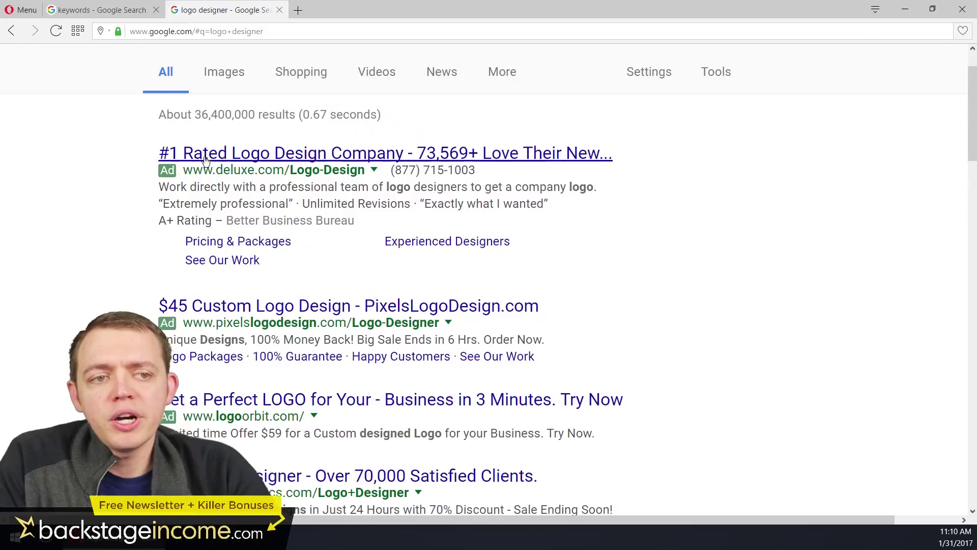
Extend the query and search for 'logo designer tampa'.
{"action": "left_click", "coordinate": [276, 85]}
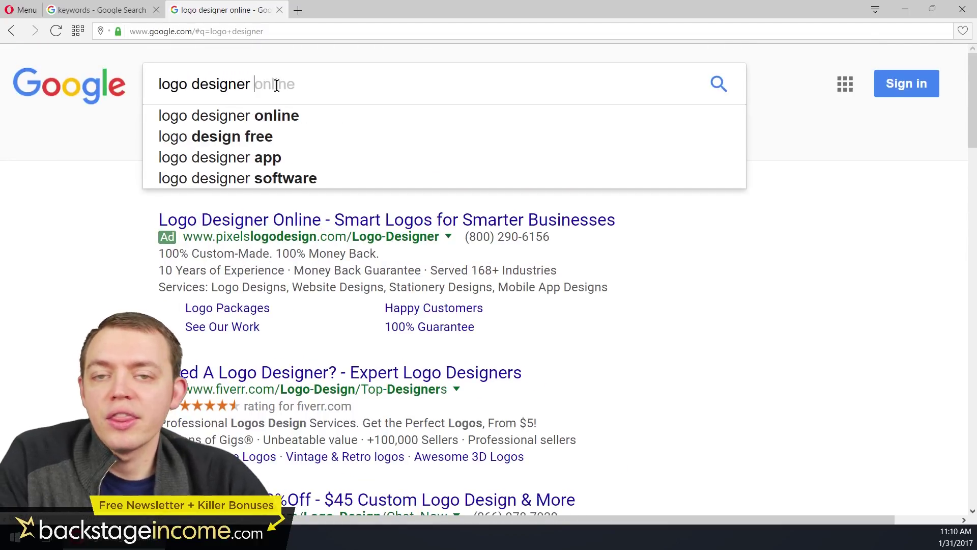
{"action": "type", "text": "tampa"}
{"action": "key", "text": "Return"}
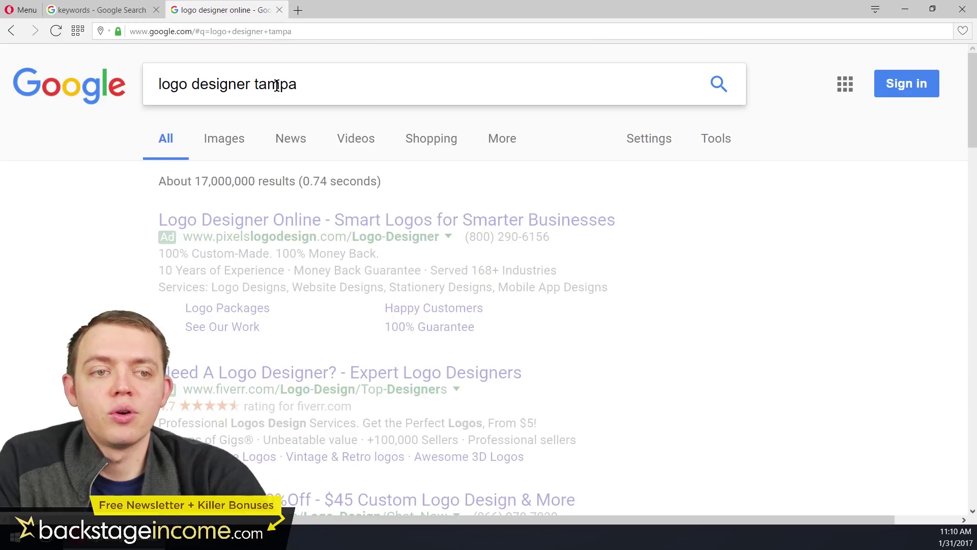
Refine the search to 'logo designer in tampa fl' and scroll its results.
{"action": "left_click", "coordinate": [255, 83]}
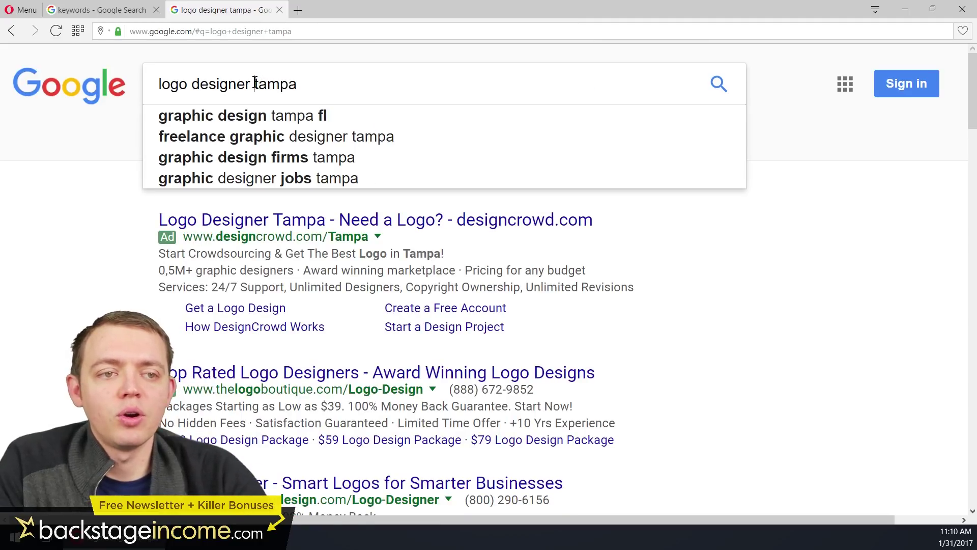
{"action": "type", "text": "in tampa fl"}
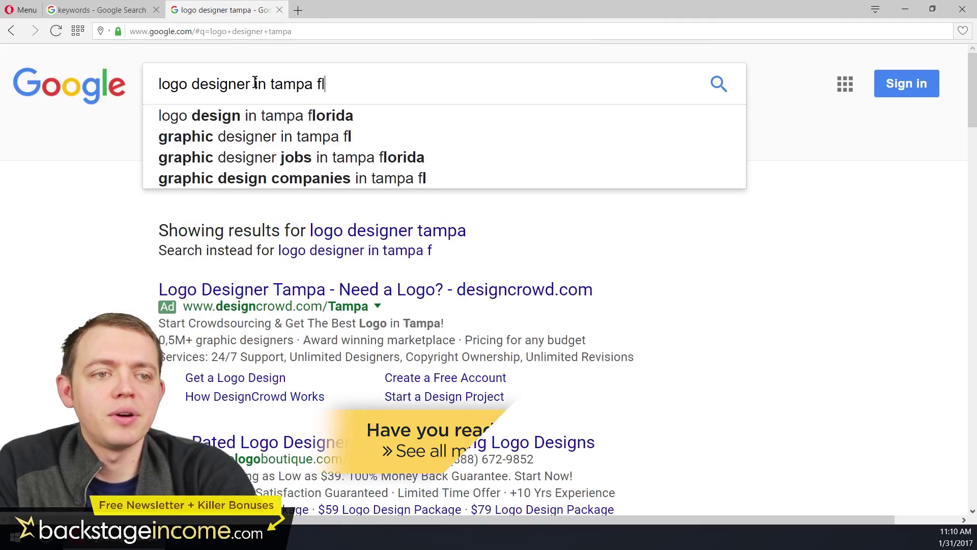
{"action": "key", "text": "Return"}
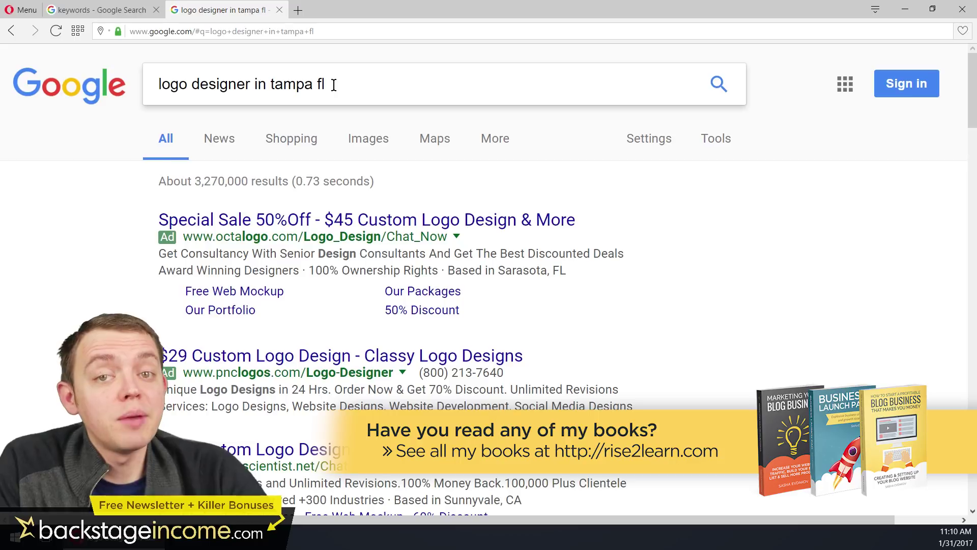
{"action": "scroll", "coordinate": [337, 106], "scroll_direction": "down", "scroll_amount": 8}
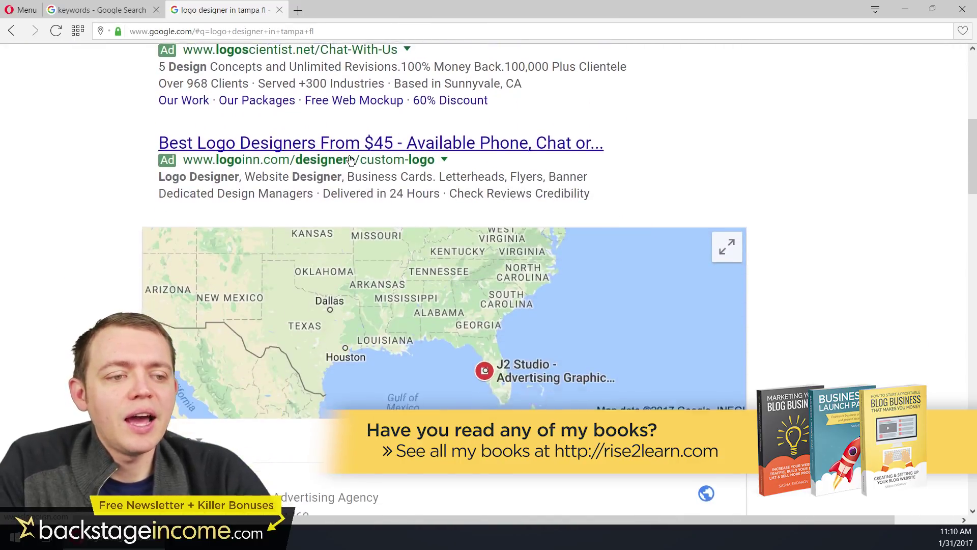
{"action": "scroll", "coordinate": [350, 158], "scroll_direction": "down", "scroll_amount": 6}
{"action": "scroll", "coordinate": [350, 161], "scroll_direction": "down", "scroll_amount": 5}
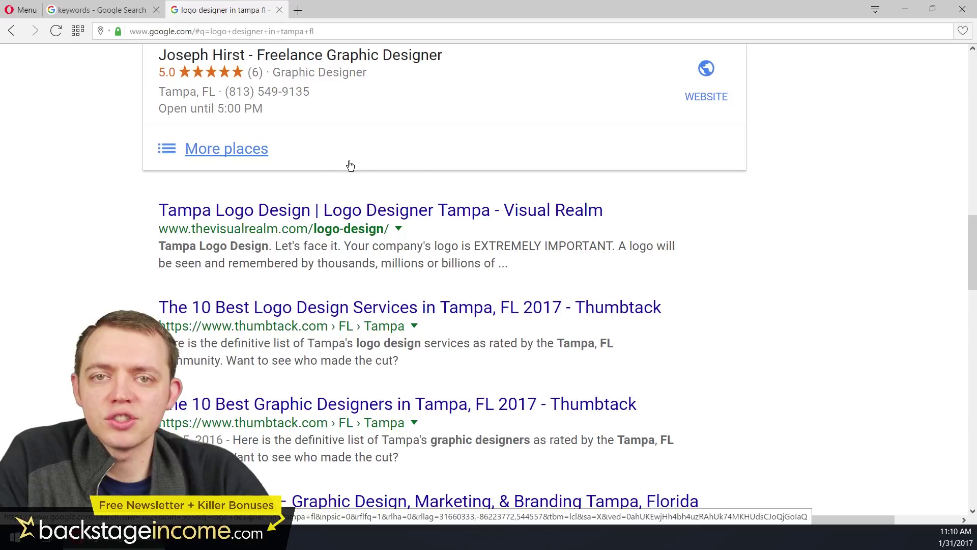
Open keywordtool.io from the 'keywords' search results.
{"action": "left_click", "coordinate": [117, 11]}
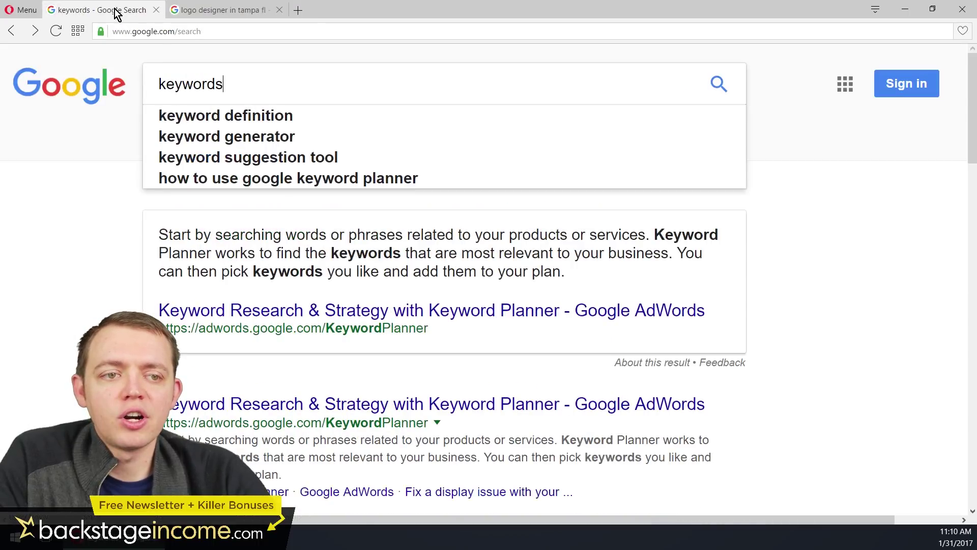
{"action": "scroll", "coordinate": [191, 265], "scroll_direction": "down", "scroll_amount": 7}
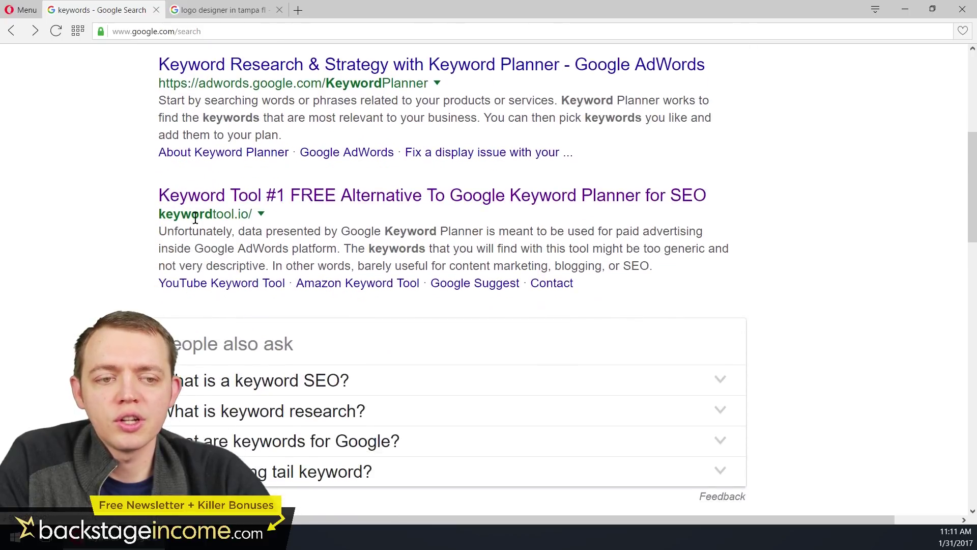
{"action": "left_click", "coordinate": [219, 196]}
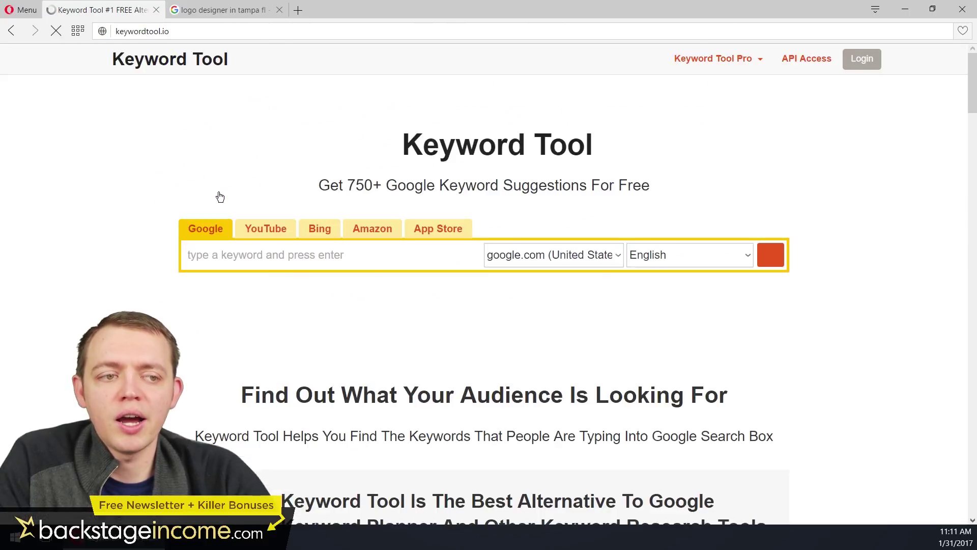
Submit 'cupcakes' in Keyword Tool's Google keyword box.
{"action": "left_click", "coordinate": [320, 256]}
{"action": "type", "text": "cupcake"}
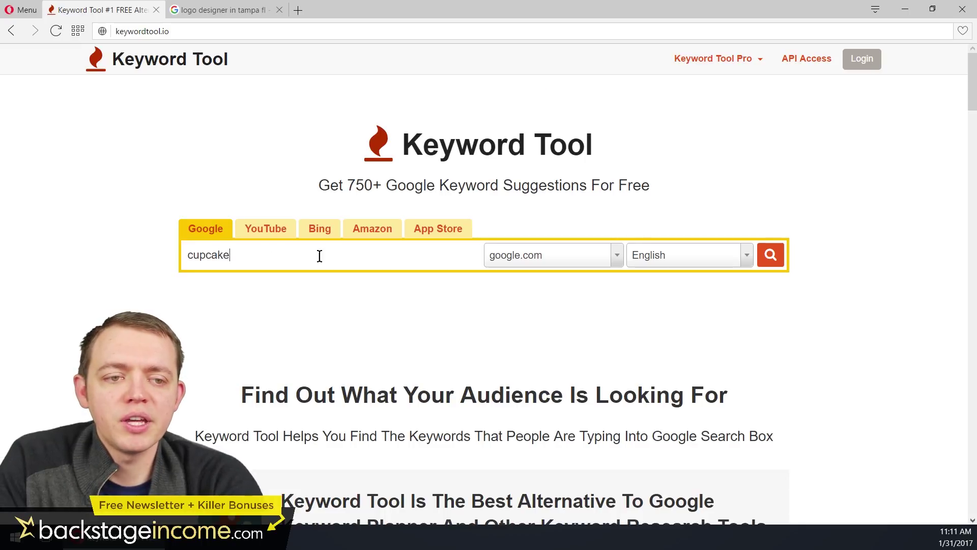
{"action": "type", "text": "s"}
{"action": "key", "text": "Return"}
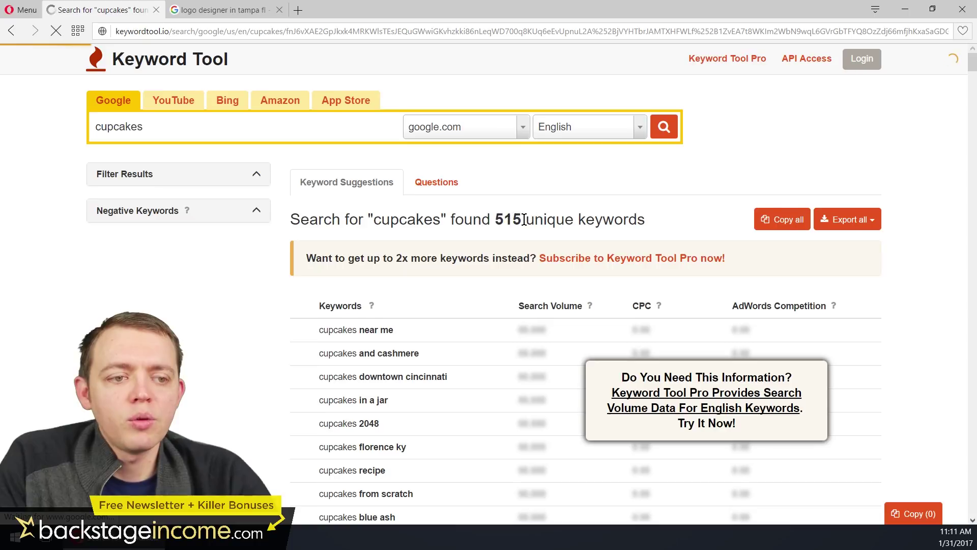
{"action": "scroll", "coordinate": [524, 220], "scroll_direction": "down", "scroll_amount": 2}
{"action": "scroll", "coordinate": [382, 203], "scroll_direction": "up", "scroll_amount": 2}
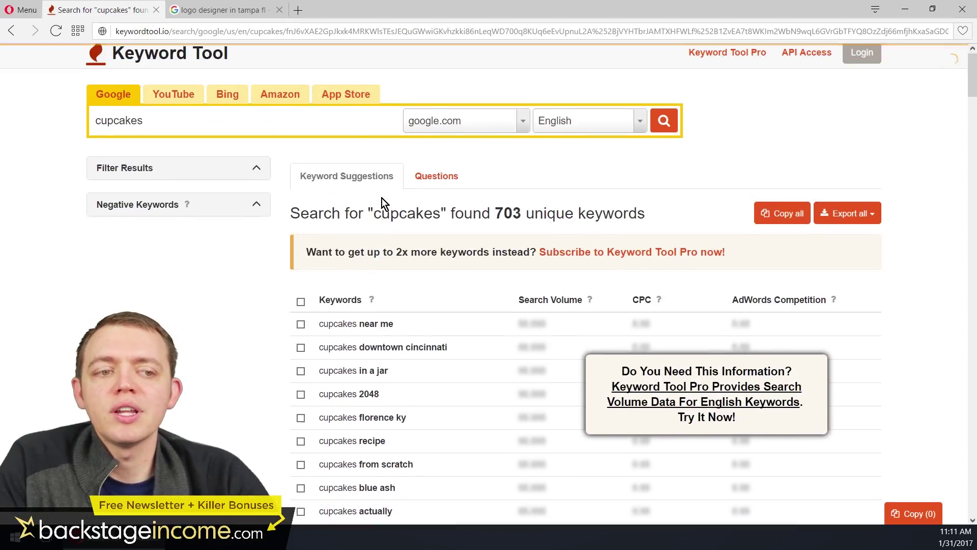
{"action": "scroll", "coordinate": [381, 204], "scroll_direction": "down", "scroll_amount": 3}
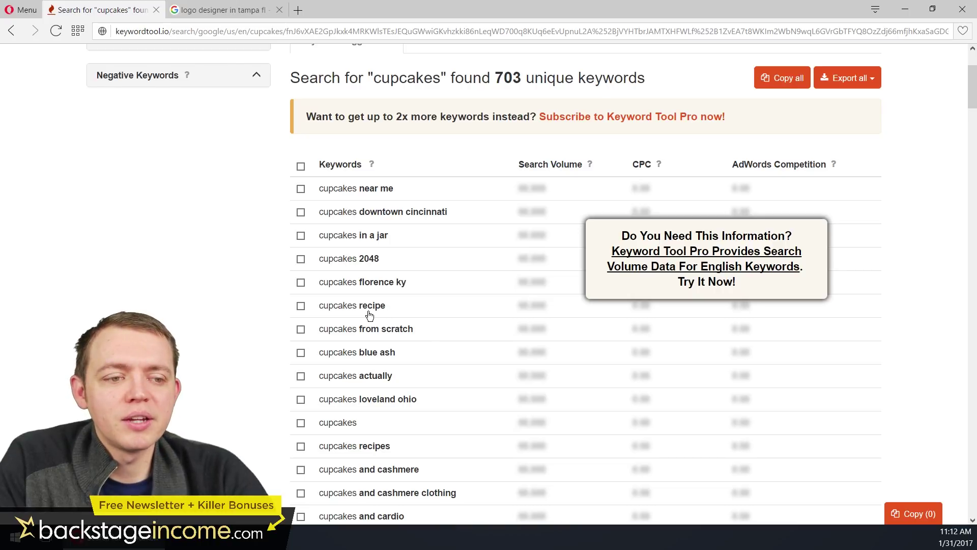
{"action": "scroll", "coordinate": [428, 328], "scroll_direction": "down", "scroll_amount": 4}
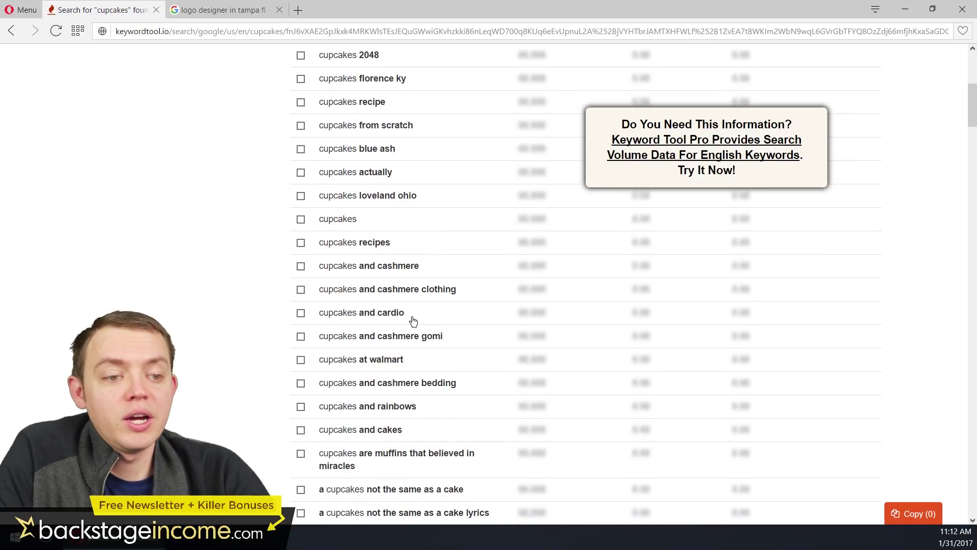
{"action": "scroll", "coordinate": [412, 320], "scroll_direction": "down", "scroll_amount": 4}
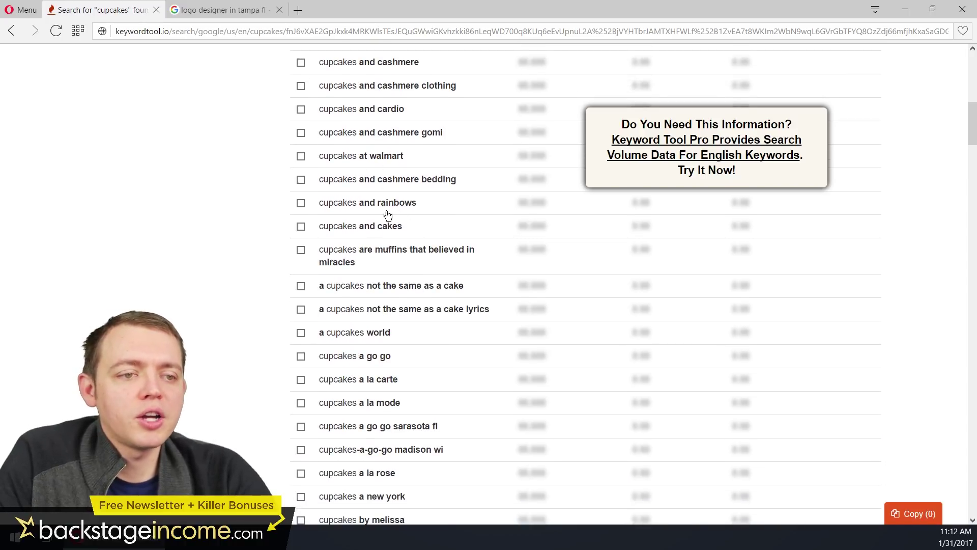
{"action": "scroll", "coordinate": [429, 211], "scroll_direction": "down", "scroll_amount": 4}
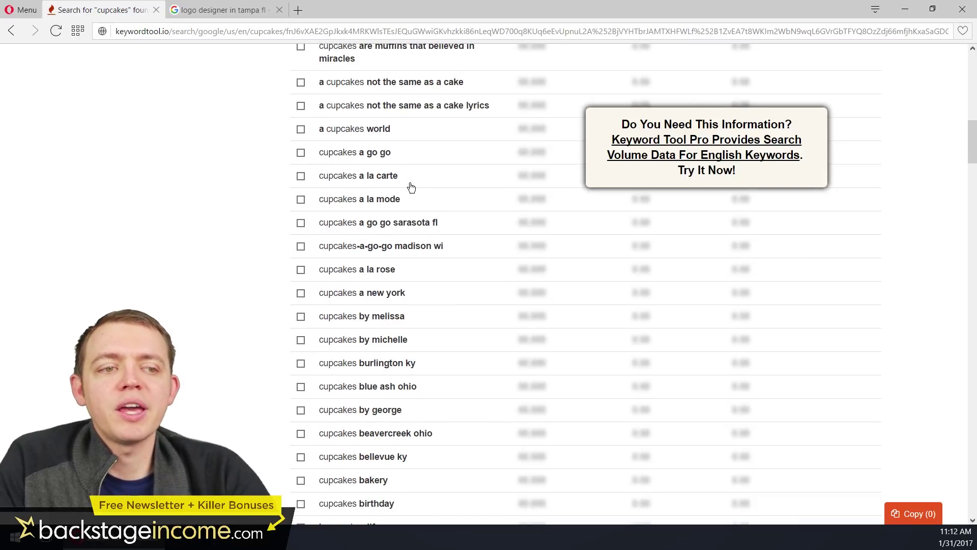
{"action": "scroll", "coordinate": [425, 197], "scroll_direction": "down", "scroll_amount": 2}
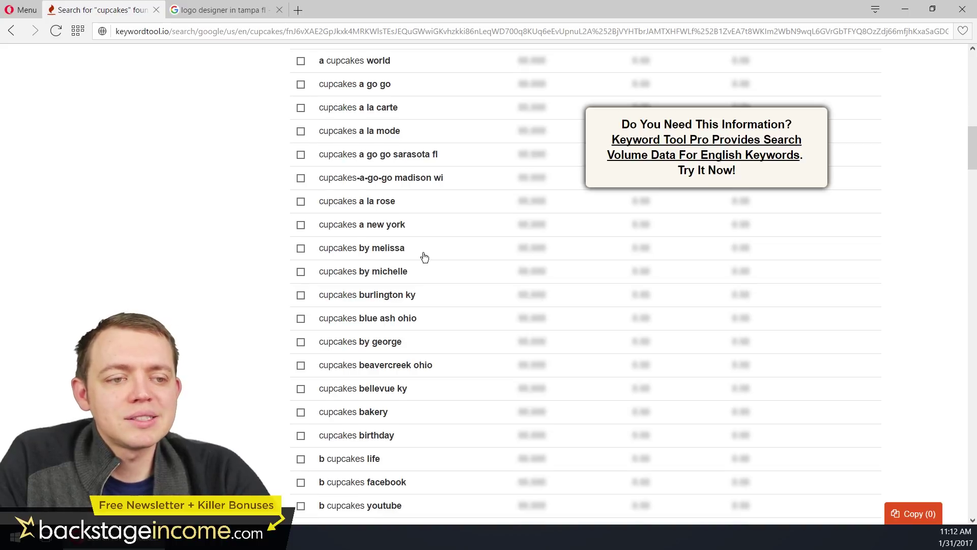
{"action": "scroll", "coordinate": [425, 257], "scroll_direction": "down", "scroll_amount": 3}
{"action": "scroll", "coordinate": [422, 264], "scroll_direction": "up", "scroll_amount": 20}
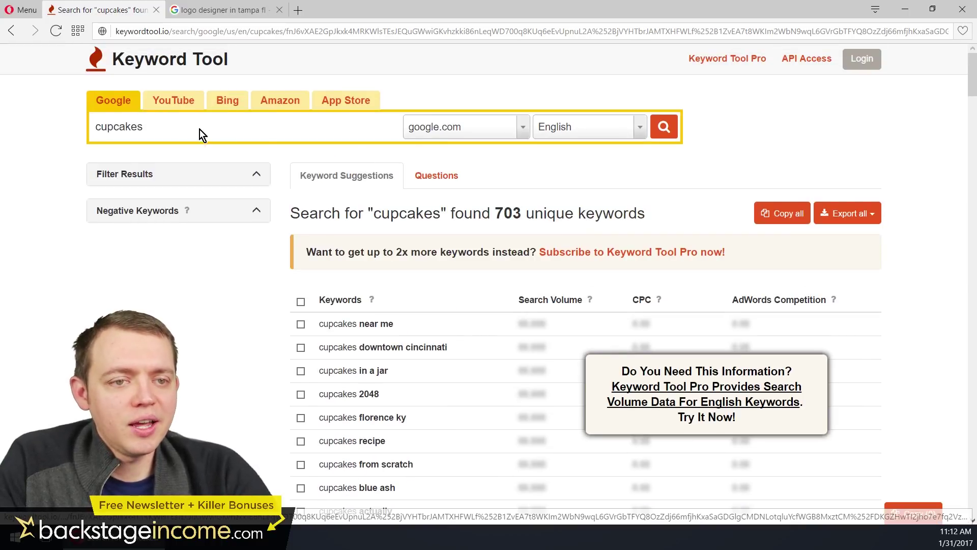
Replace 'cupcakes' with 'horses' in the keyword box and run the search.
{"action": "left_click_drag", "start_coordinate": [212, 134], "coordinate": [73, 122]}
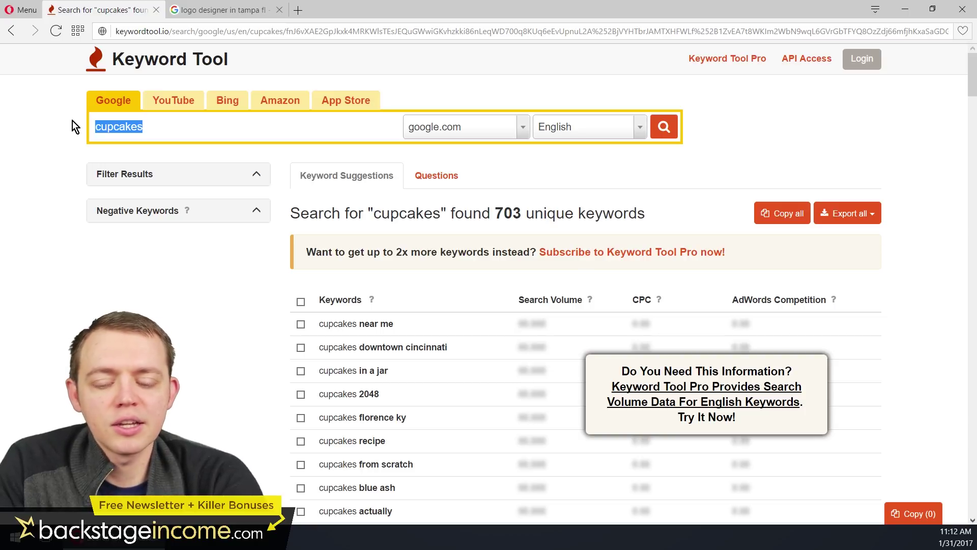
{"action": "type", "text": "horses"}
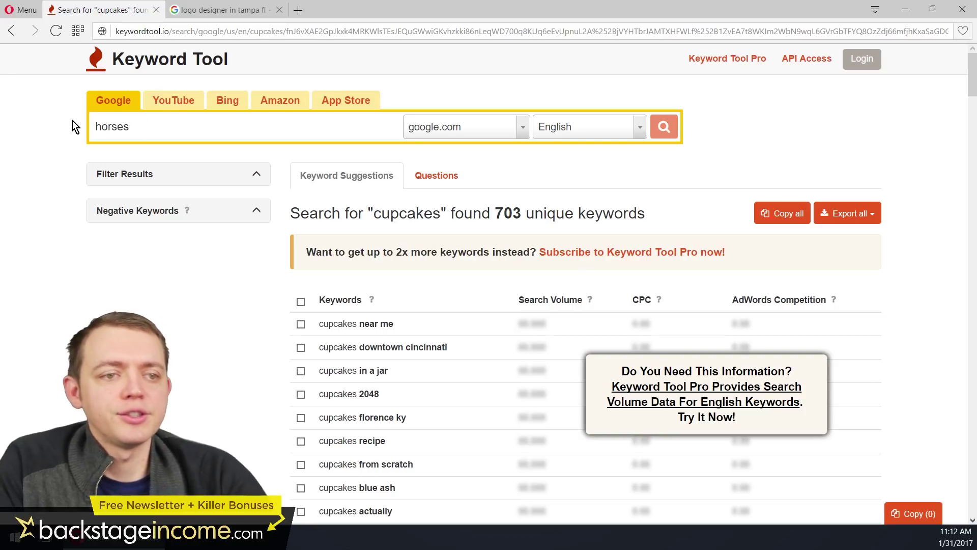
{"action": "key", "text": "Return"}
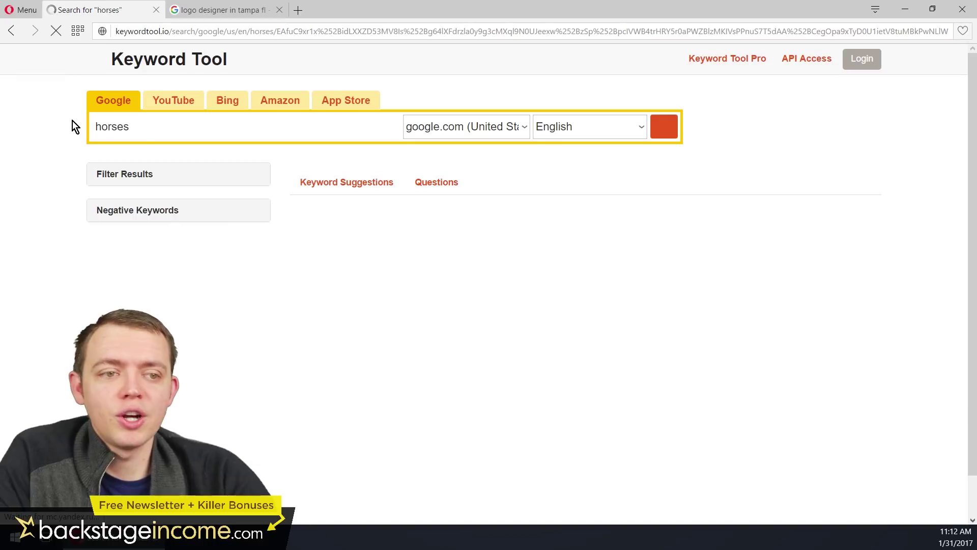
Browse the 695 horses suggestions, toggle YouTube and back to Google, then search 'horses breeding'.
{"action": "scroll", "coordinate": [407, 224], "scroll_direction": "down", "scroll_amount": 3}
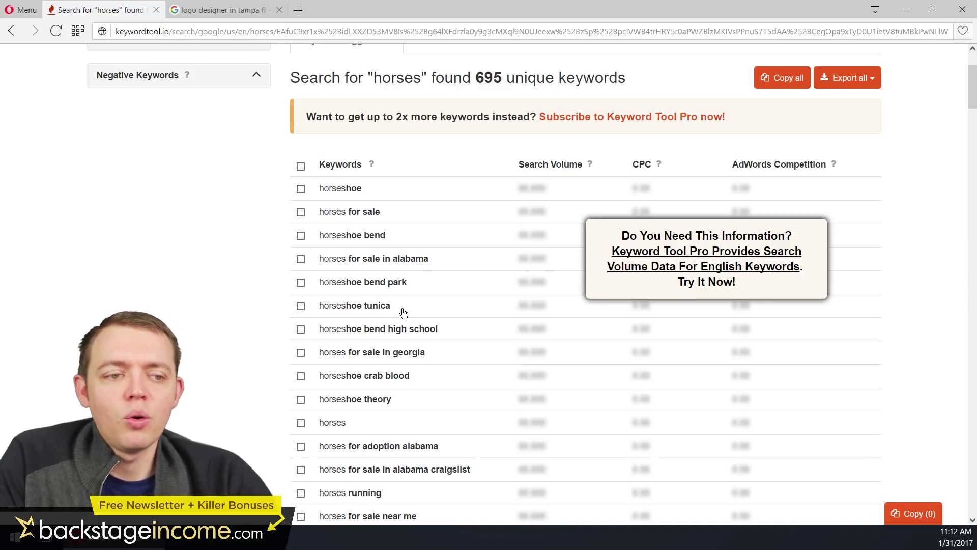
{"action": "scroll", "coordinate": [416, 405], "scroll_direction": "down", "scroll_amount": 6}
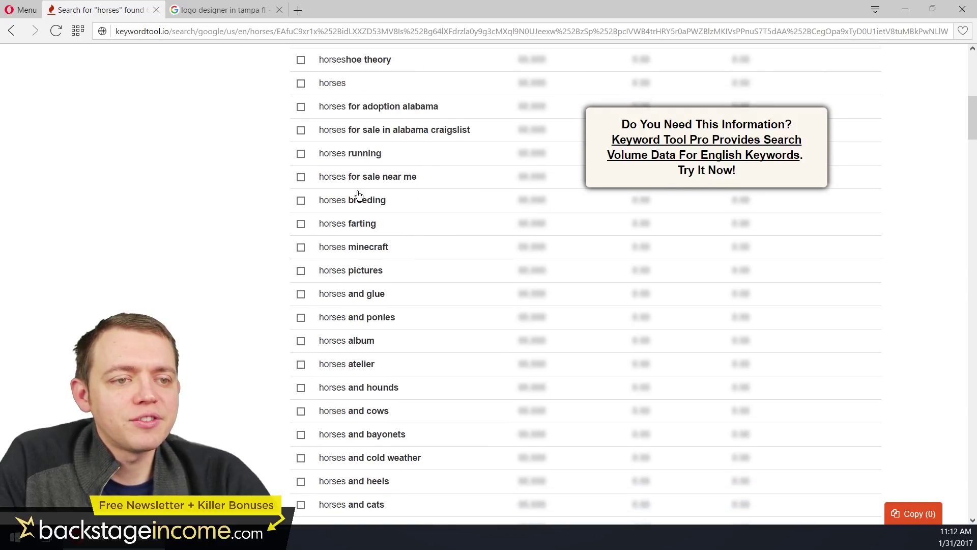
{"action": "scroll", "coordinate": [213, 178], "scroll_direction": "up", "scroll_amount": 8}
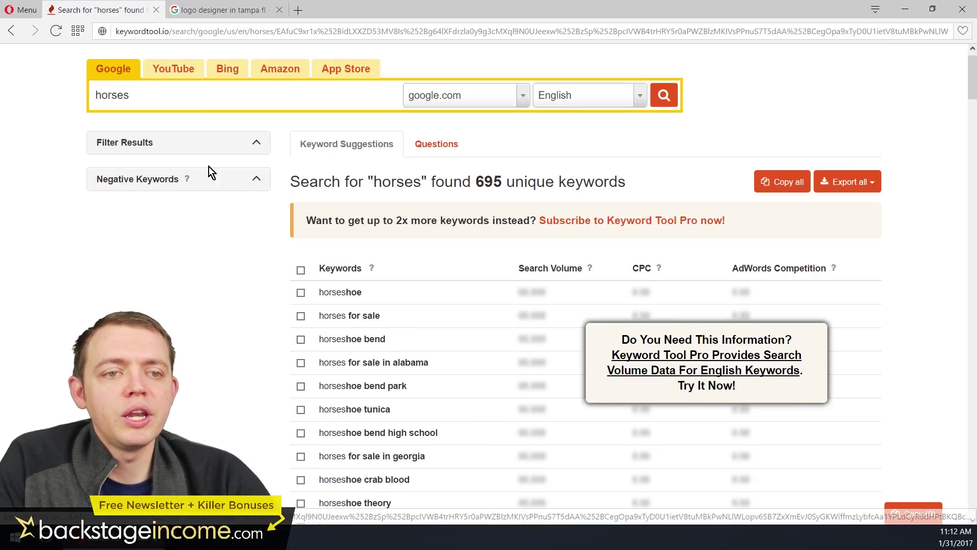
{"action": "left_click", "coordinate": [170, 102]}
{"action": "left_click", "coordinate": [122, 104]}
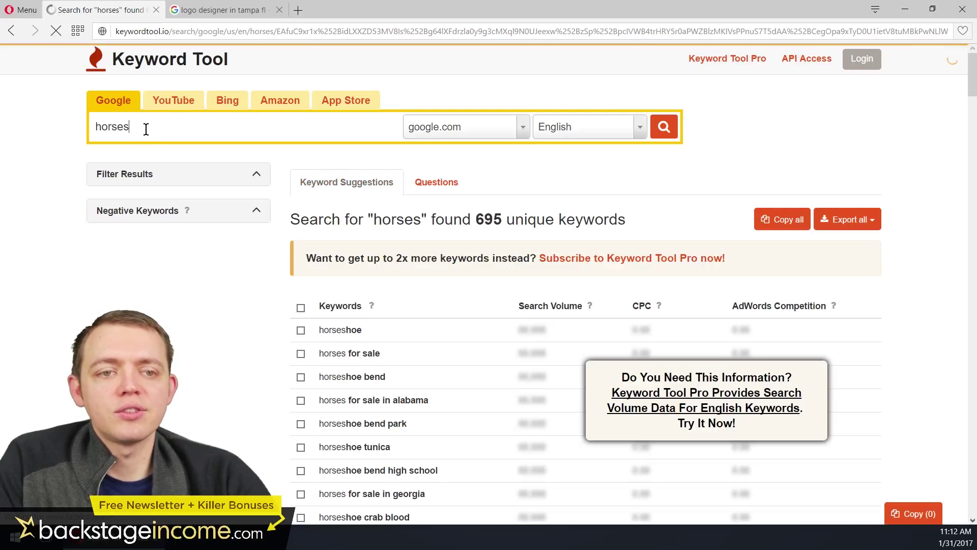
{"action": "type", "text": "g"}
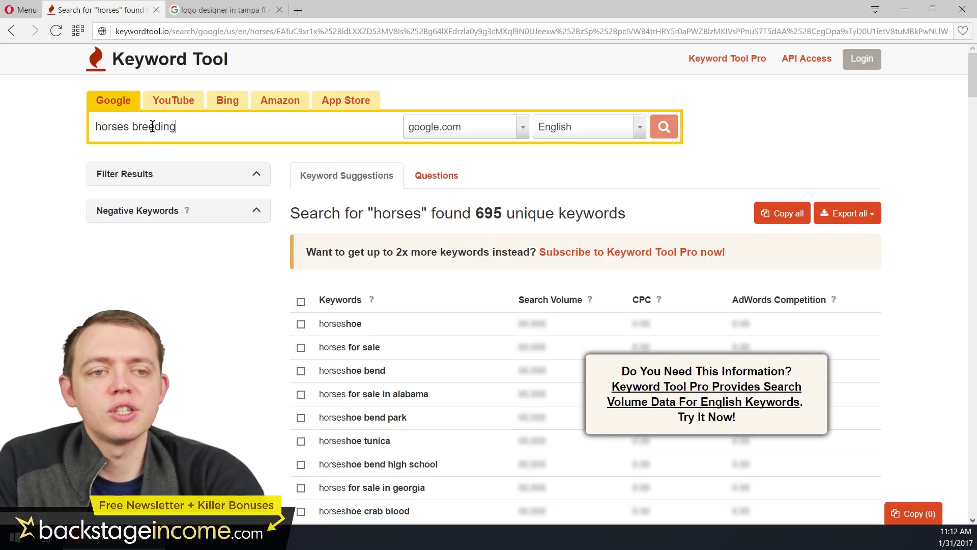
{"action": "key", "text": "Return"}
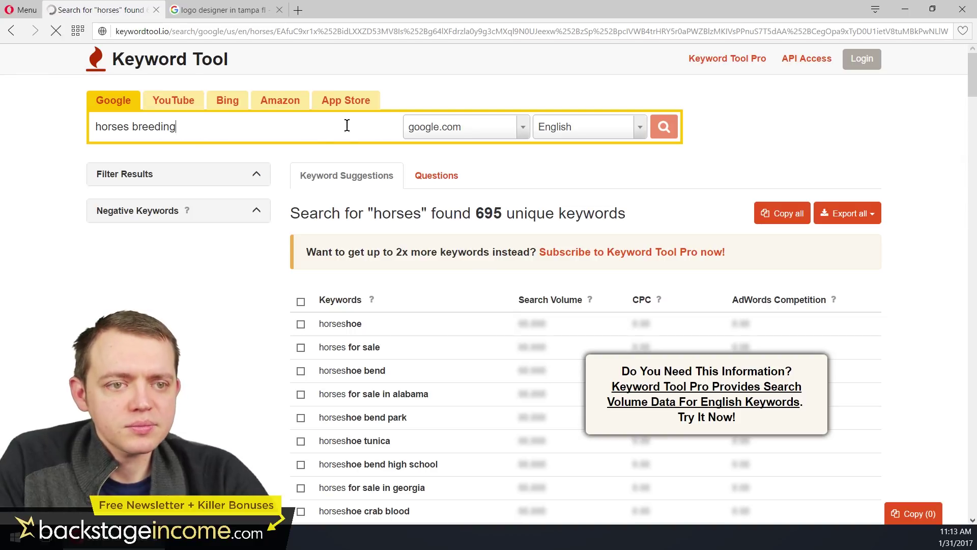
Scroll through the 299 'horses breeding' suggestions, return to the top, and click into the query box.
{"action": "scroll", "coordinate": [387, 224], "scroll_direction": "down", "scroll_amount": 2}
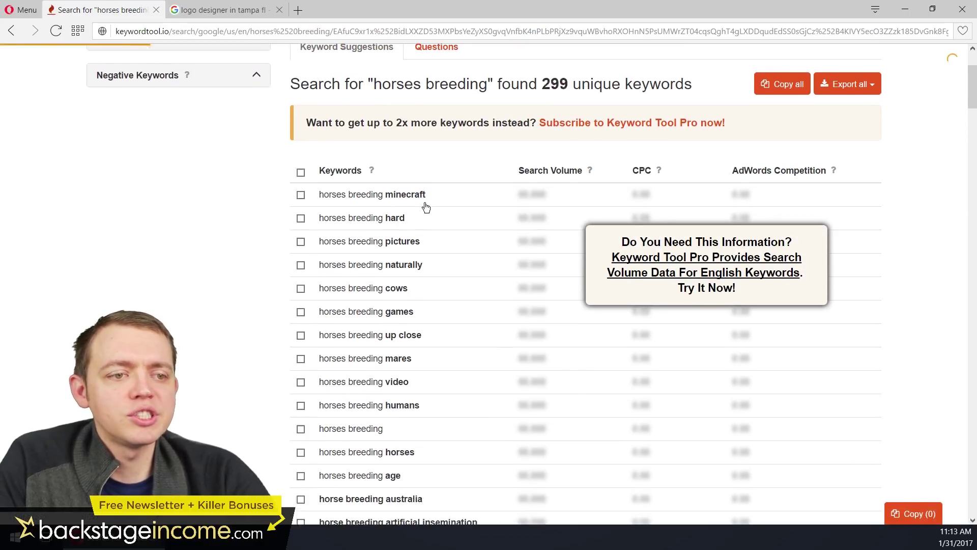
{"action": "scroll", "coordinate": [428, 224], "scroll_direction": "down", "scroll_amount": 3}
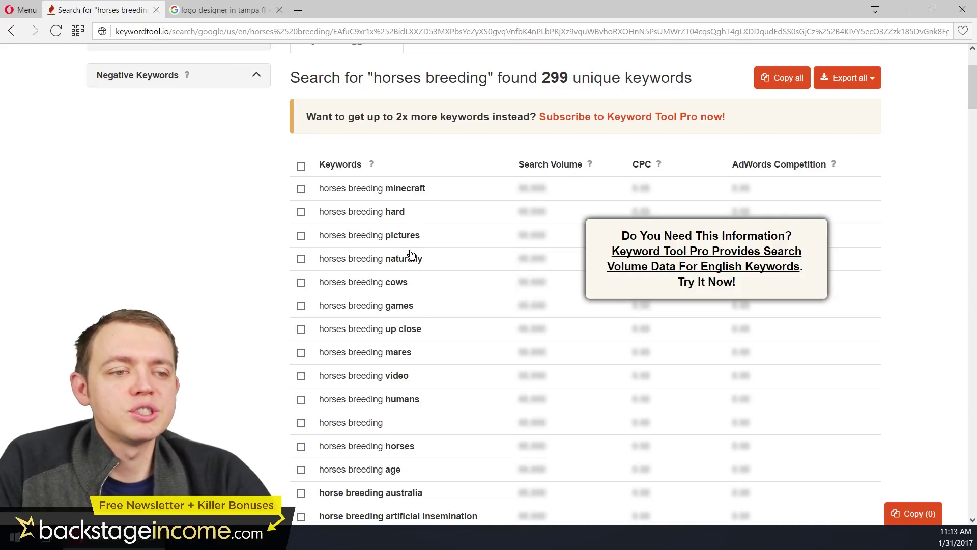
{"action": "scroll", "coordinate": [440, 260], "scroll_direction": "down", "scroll_amount": 1}
{"action": "scroll", "coordinate": [430, 254], "scroll_direction": "down", "scroll_amount": 1}
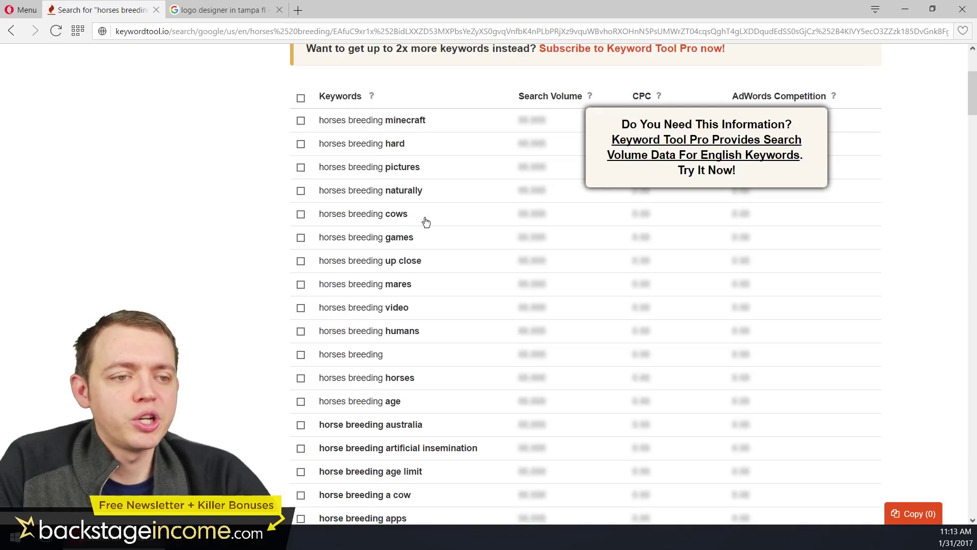
{"action": "scroll", "coordinate": [444, 241], "scroll_direction": "down", "scroll_amount": 1}
{"action": "scroll", "coordinate": [415, 251], "scroll_direction": "down", "scroll_amount": 1}
{"action": "scroll", "coordinate": [422, 231], "scroll_direction": "down", "scroll_amount": 1}
{"action": "scroll", "coordinate": [416, 201], "scroll_direction": "down", "scroll_amount": 1}
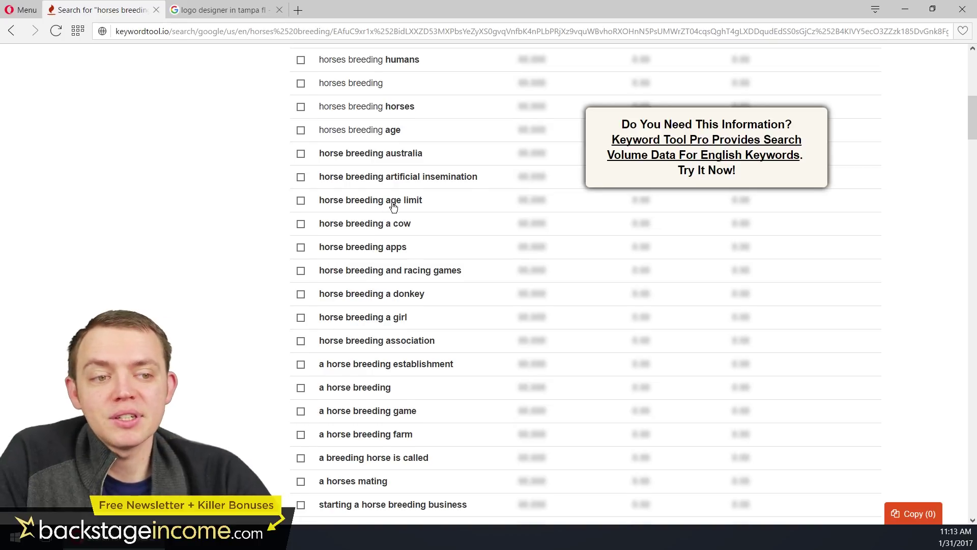
{"action": "scroll", "coordinate": [388, 203], "scroll_direction": "down", "scroll_amount": 4}
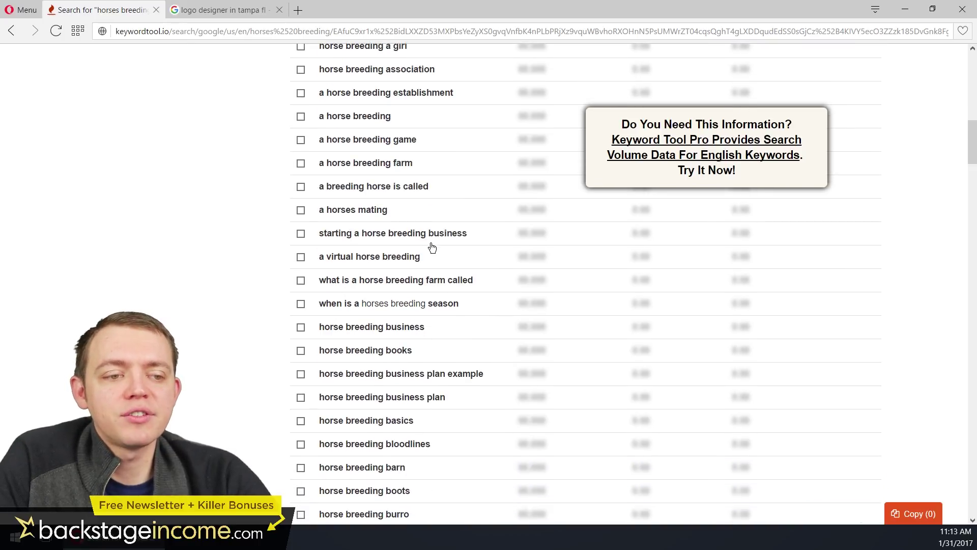
{"action": "scroll", "coordinate": [432, 249], "scroll_direction": "down", "scroll_amount": 2}
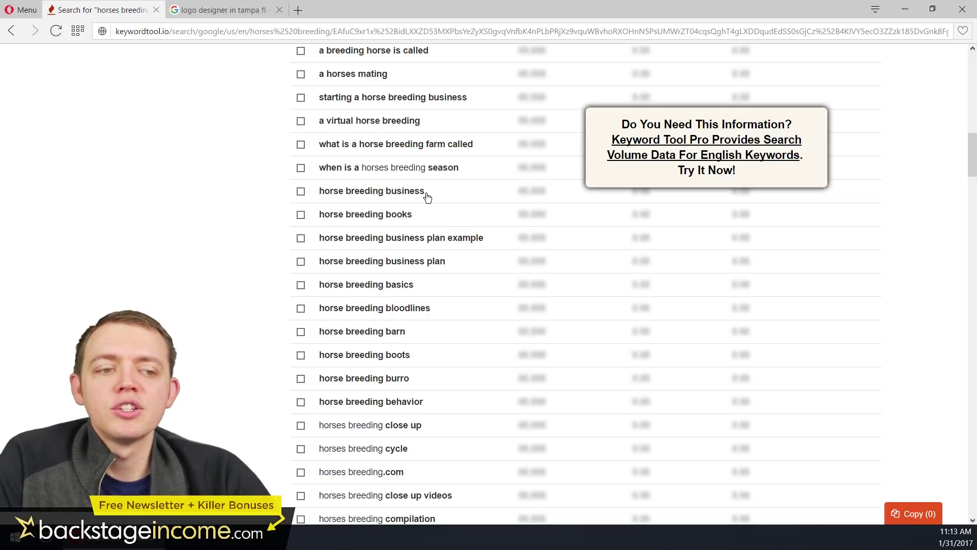
{"action": "scroll", "coordinate": [427, 198], "scroll_direction": "up", "scroll_amount": 13}
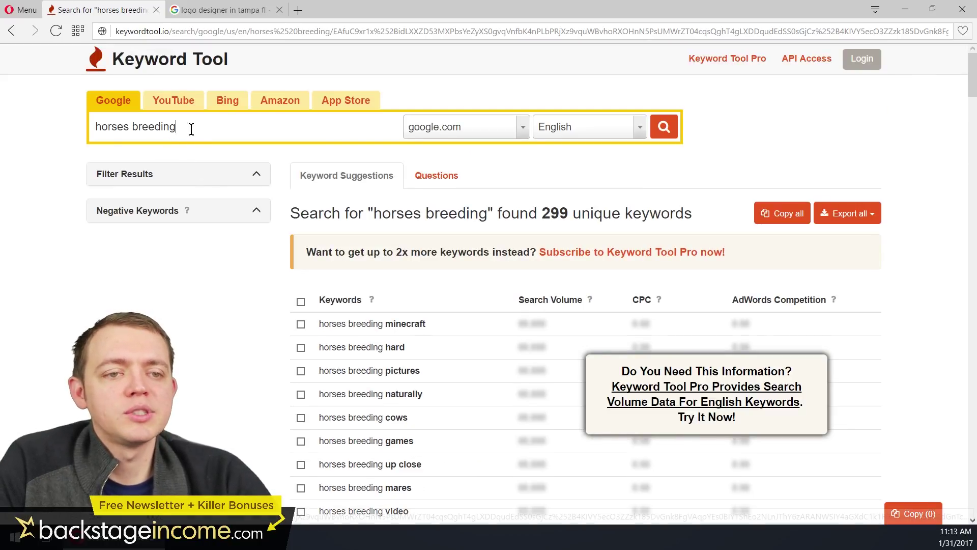
{"action": "left_click", "coordinate": [191, 129]}
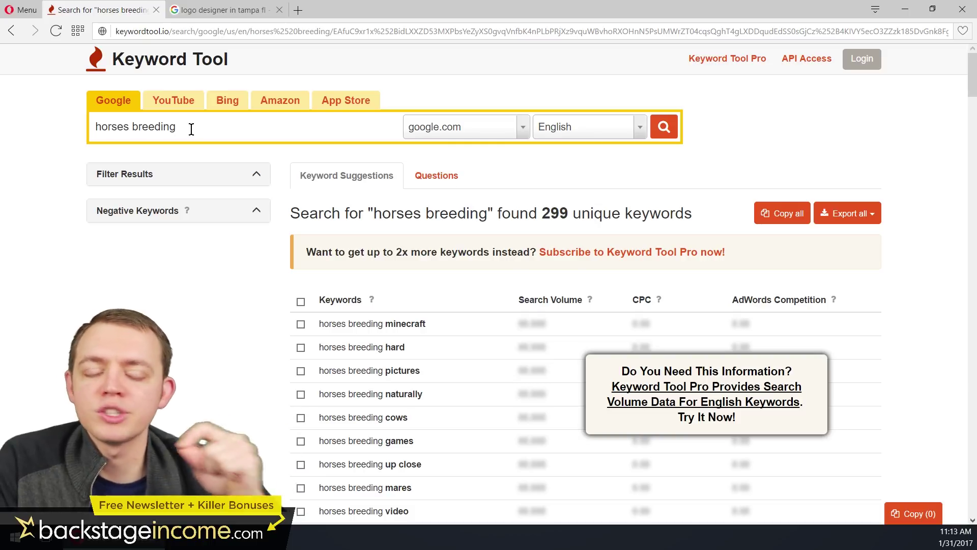